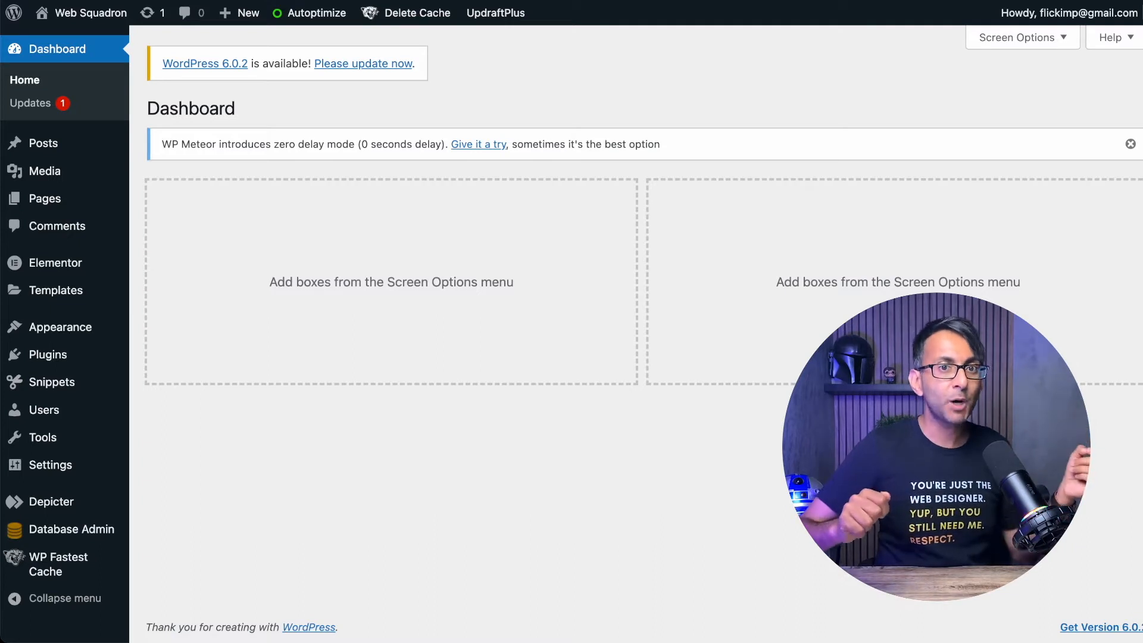
# Create a popup template named ClosePop and insert the orange Masterclass design from the popup library.
pyautogui.moveTo(170, 298)
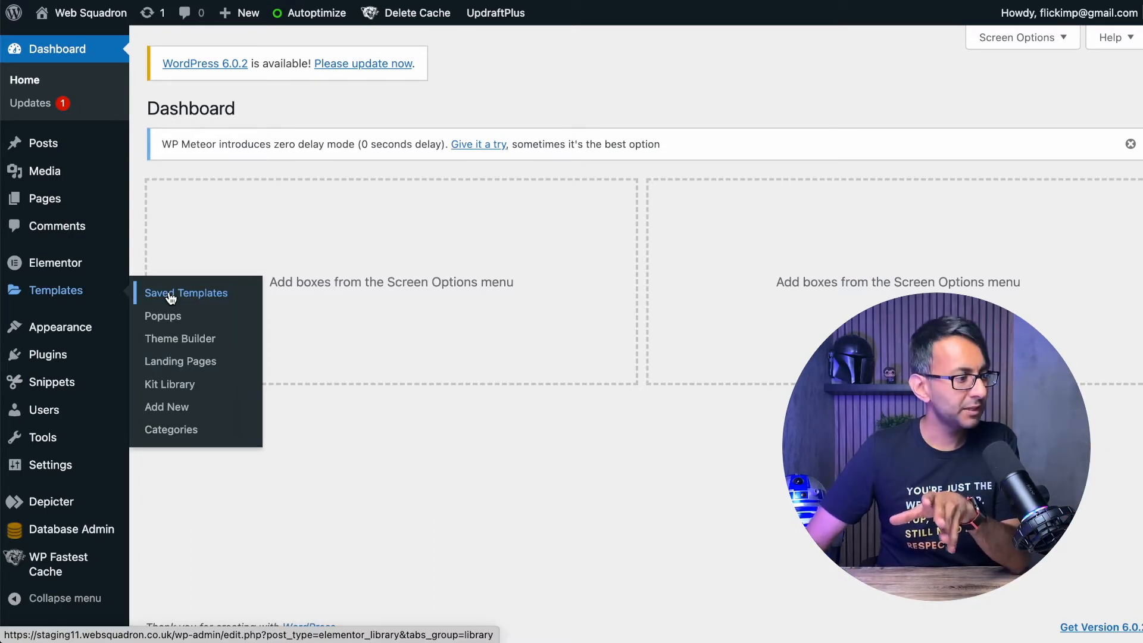
pyautogui.click(171, 298)
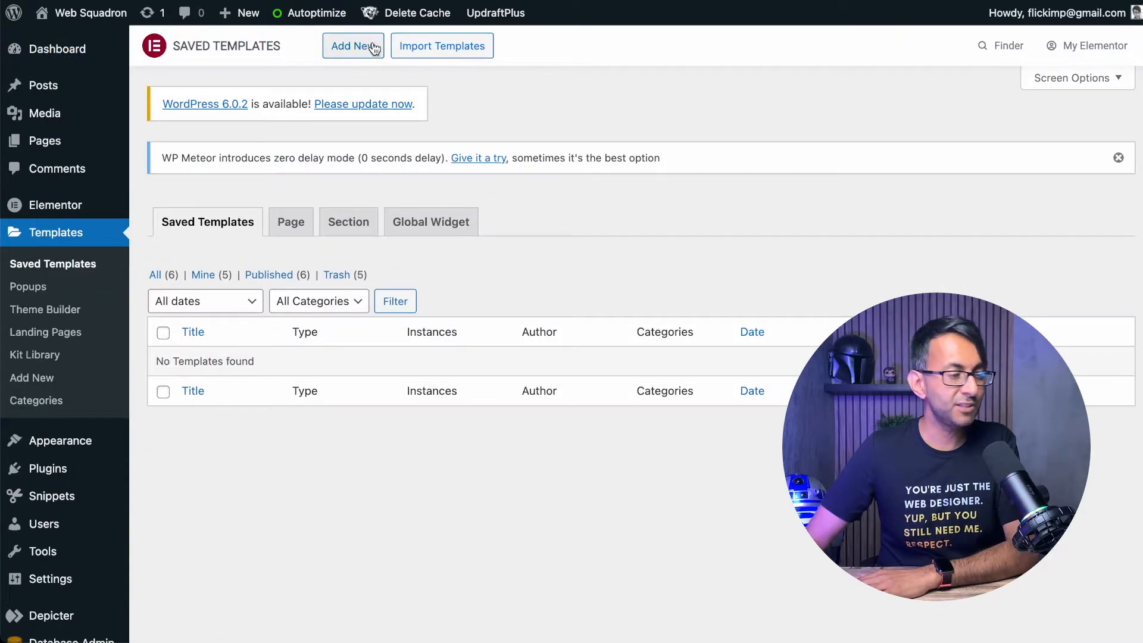
pyautogui.click(369, 47)
pyautogui.click(661, 319)
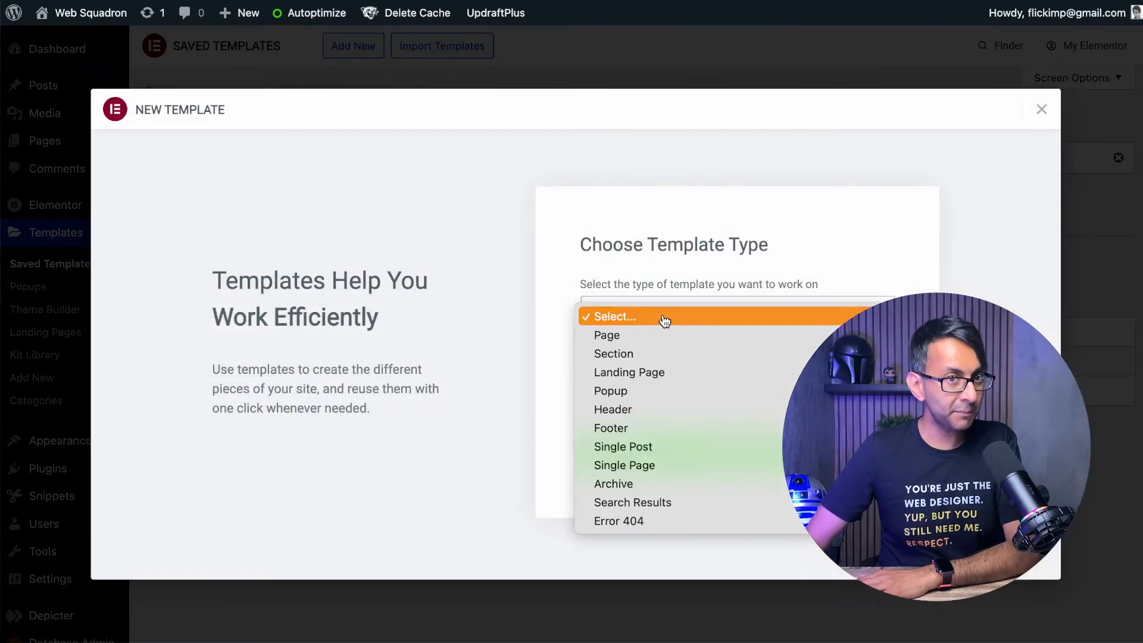
pyautogui.click(679, 392)
pyautogui.click(640, 395)
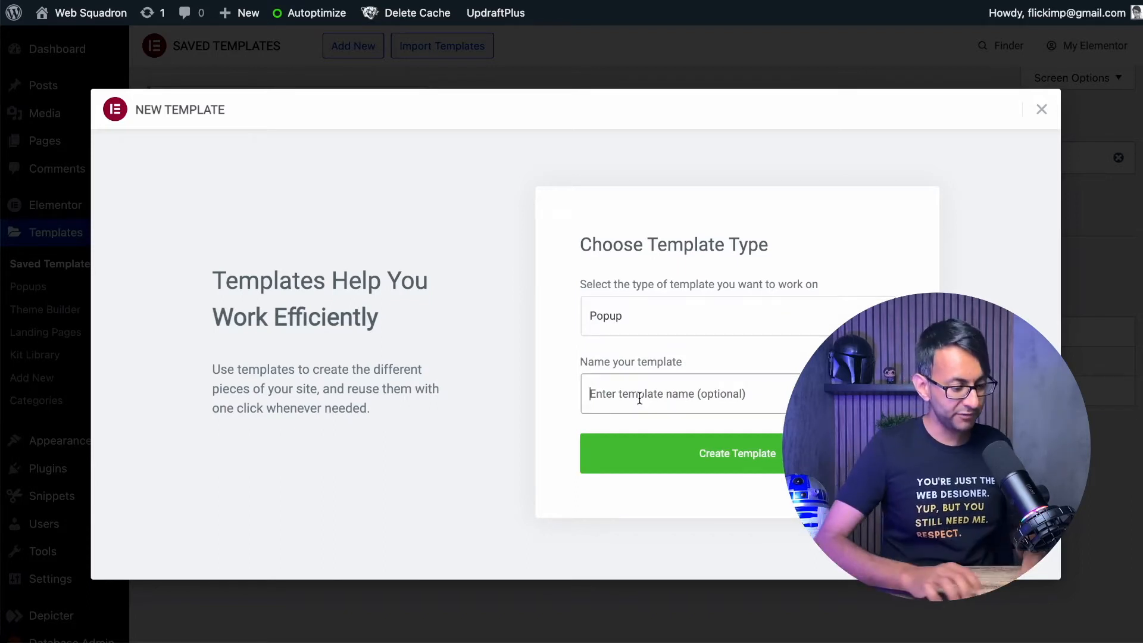
pyautogui.write('ClosePop')
pyautogui.click(716, 466)
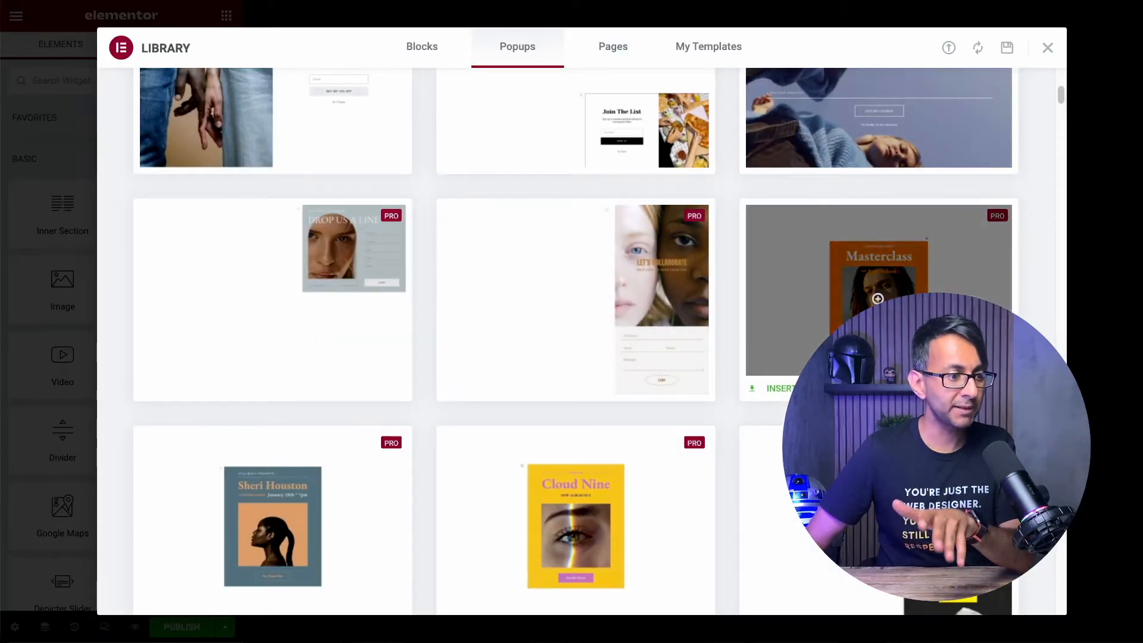
pyautogui.scroll(-3, 795, 333)
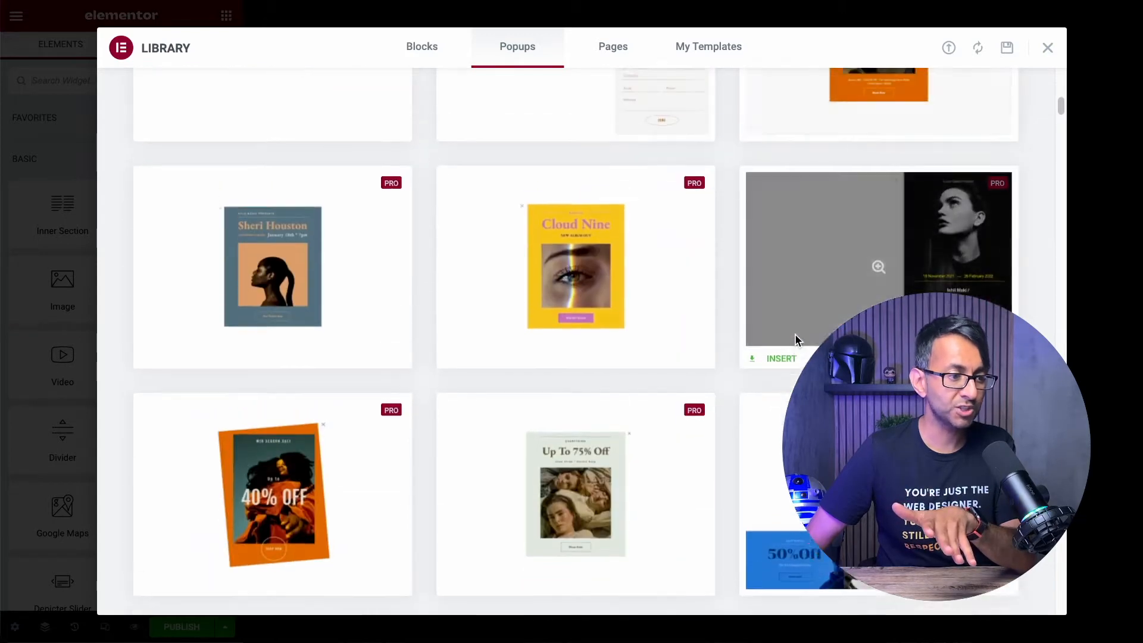
pyautogui.click(777, 193)
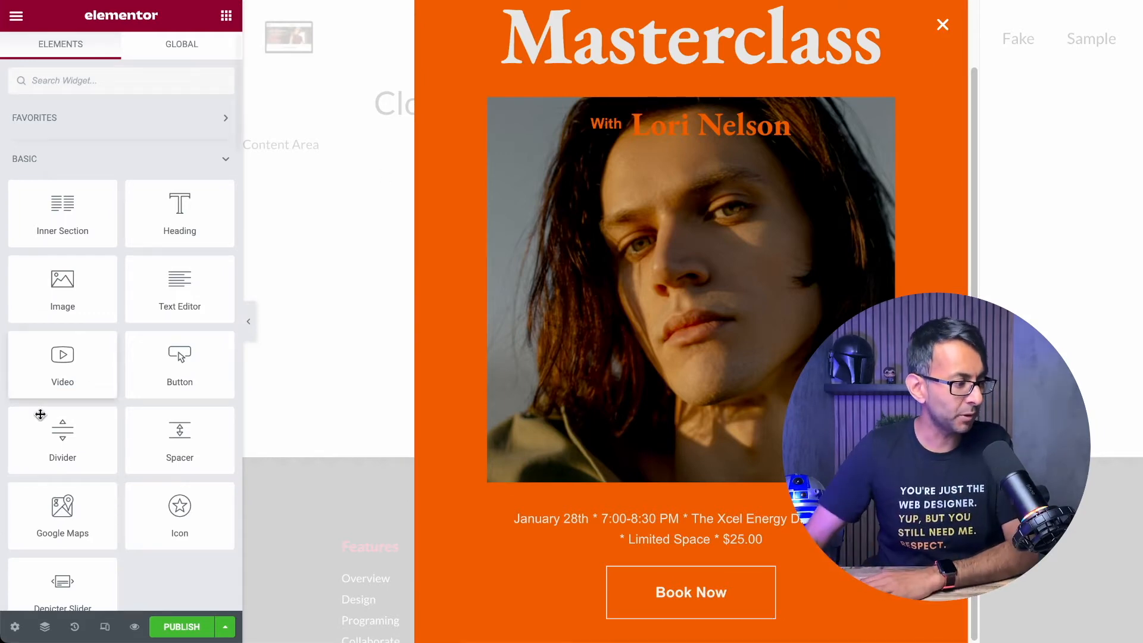
# Restyle the popup's built-in close button with size 49, horizontal position 31 px and vertical position 26 px.
pyautogui.click(15, 627)
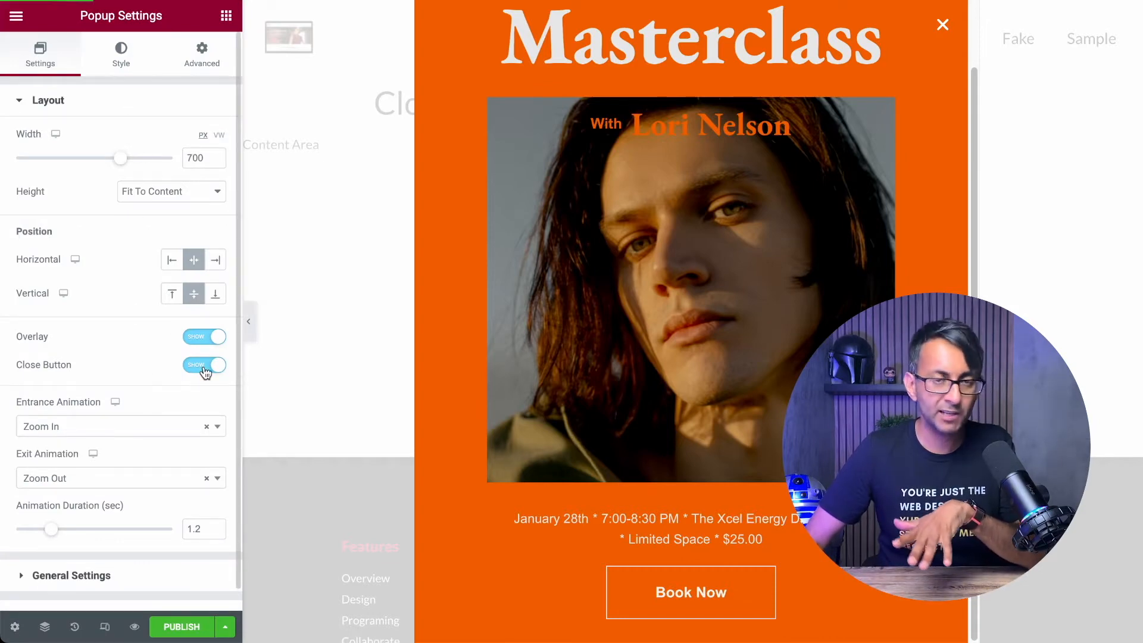
pyautogui.click(107, 67)
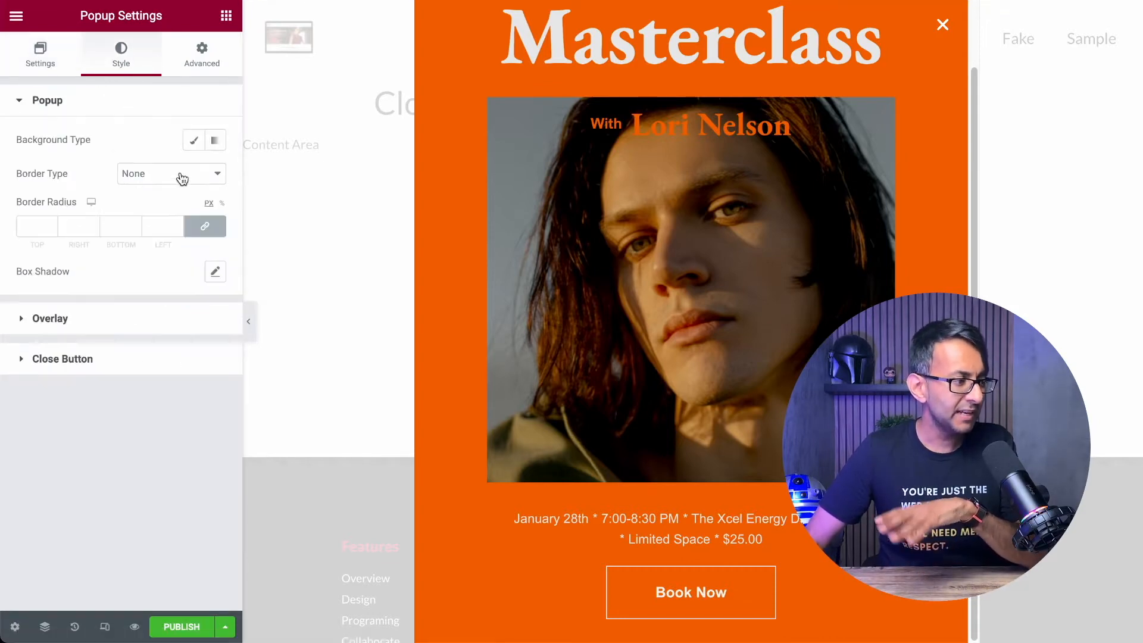
pyautogui.click(113, 360)
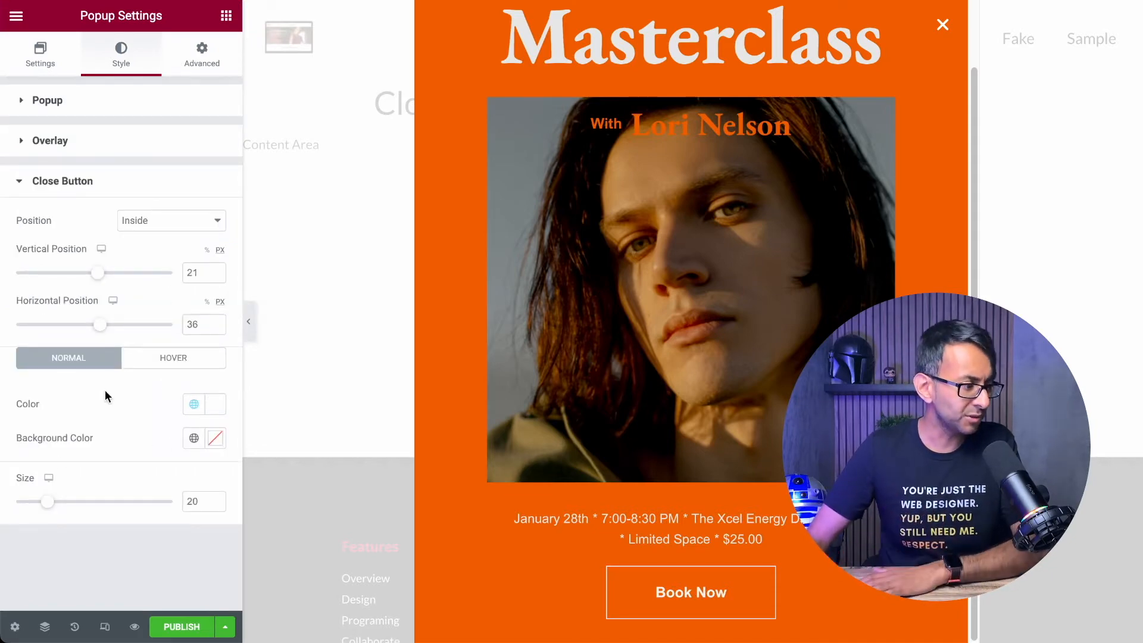
pyautogui.moveTo(43, 503); pyautogui.dragTo(92, 507)
pyautogui.moveTo(151, 327); pyautogui.dragTo(99, 327)
pyautogui.moveTo(97, 279); pyautogui.dragTo(98, 280)
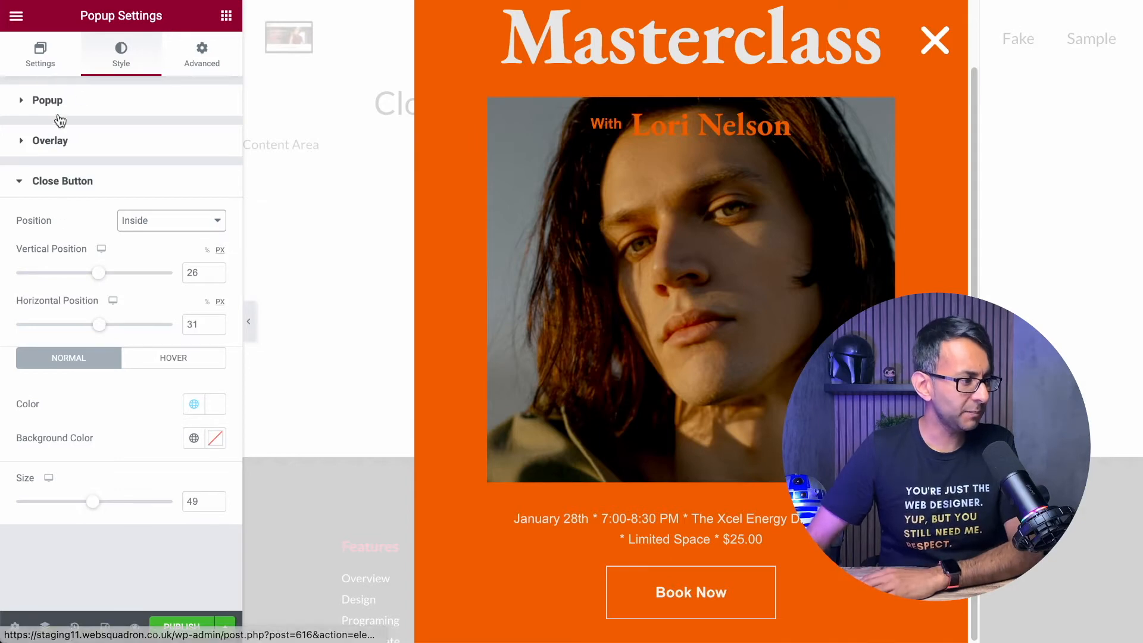
# Hide the popup's built-in close button in the layout settings.
pyautogui.click(47, 62)
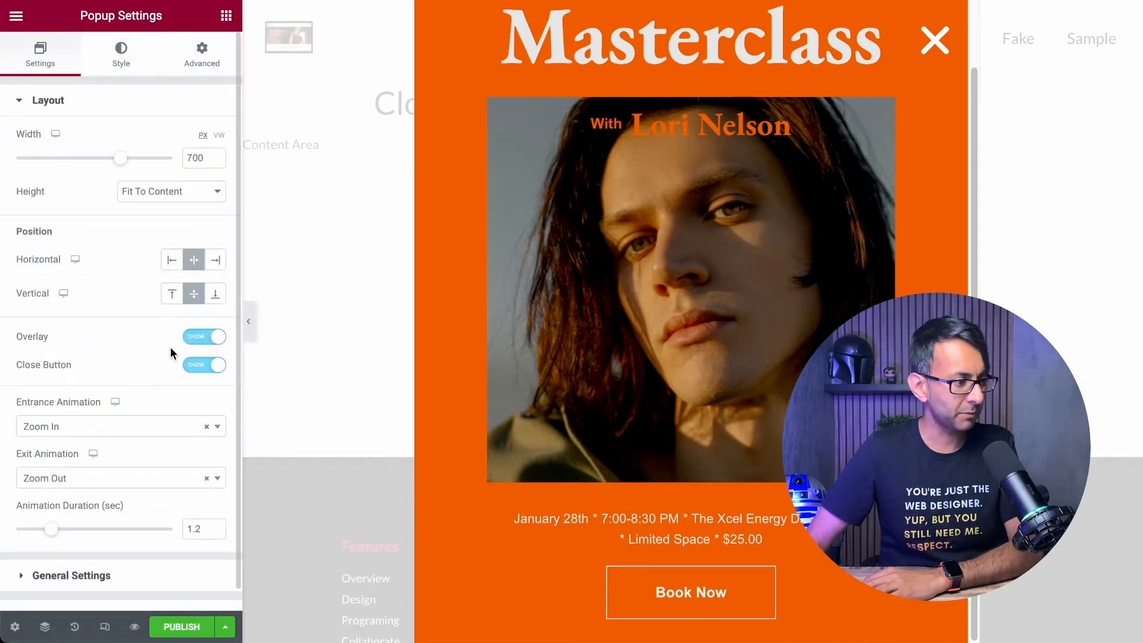
pyautogui.click(199, 368)
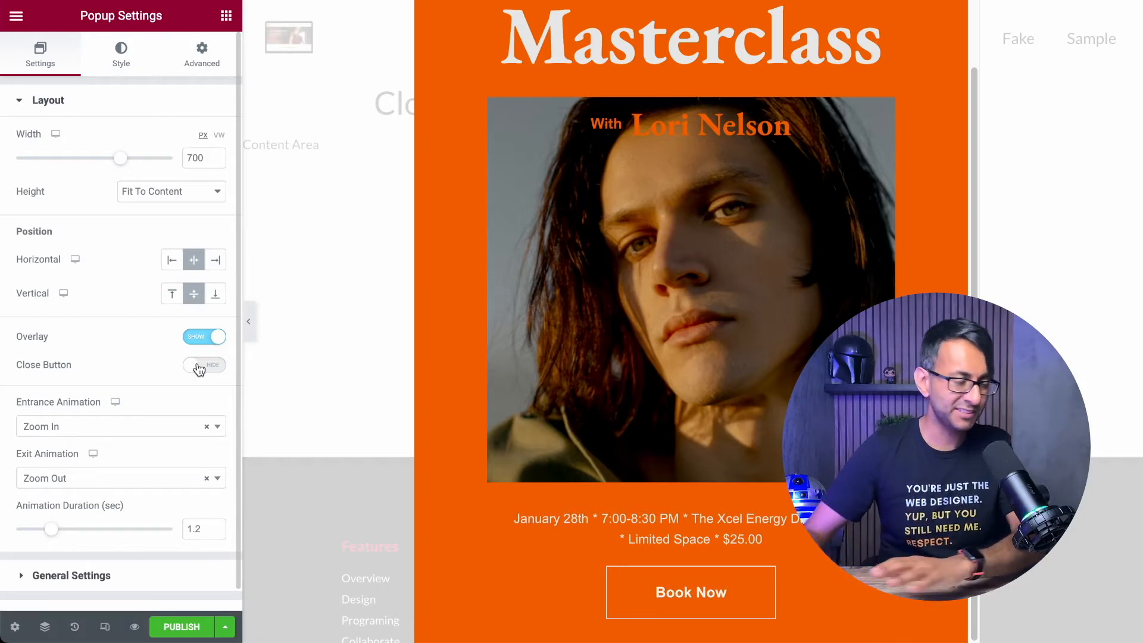
# Add a Button widget between the Masterclass heading and the photo, and set its text to CLOSE.
pyautogui.click(228, 19)
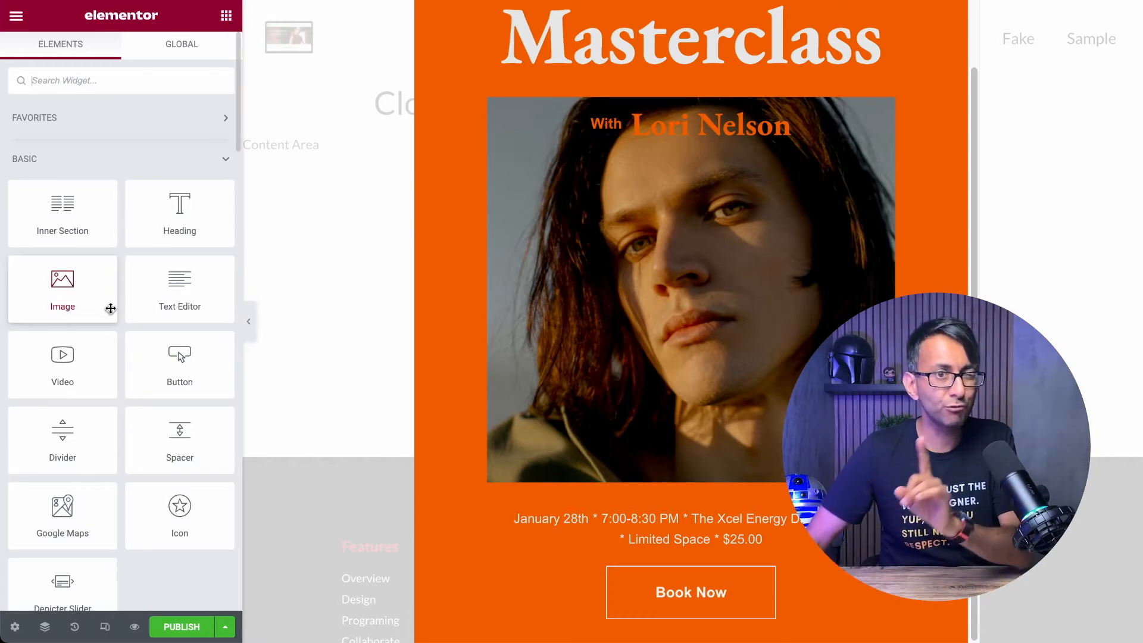
pyautogui.moveTo(179, 372); pyautogui.dragTo(713, 96)
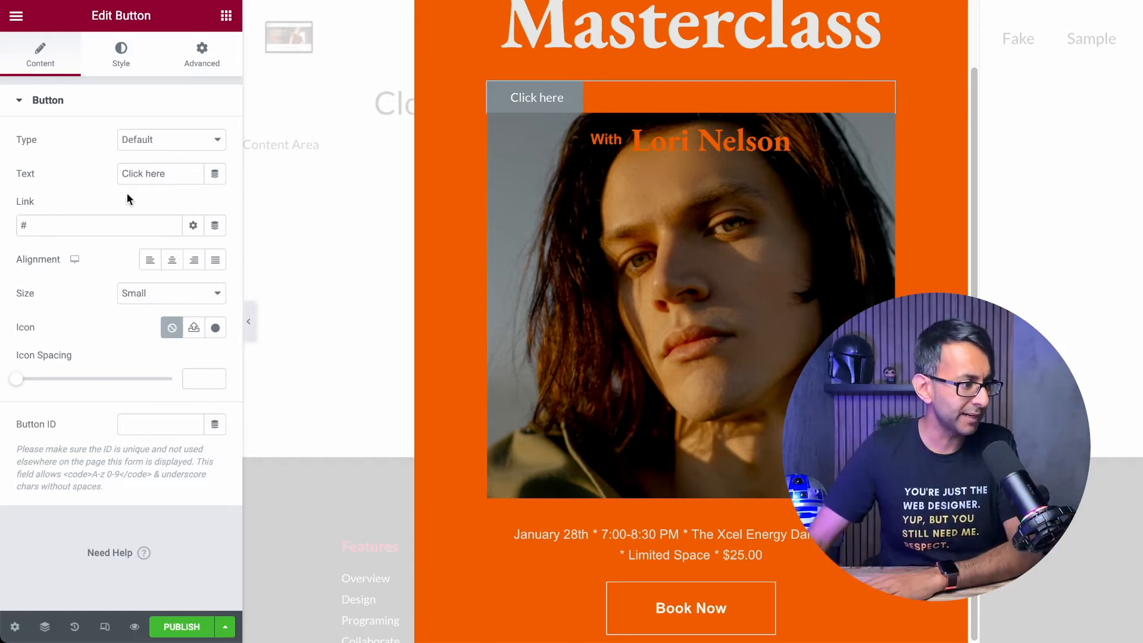
pyautogui.moveTo(167, 173); pyautogui.dragTo(89, 170)
pyautogui.write('CLOS')
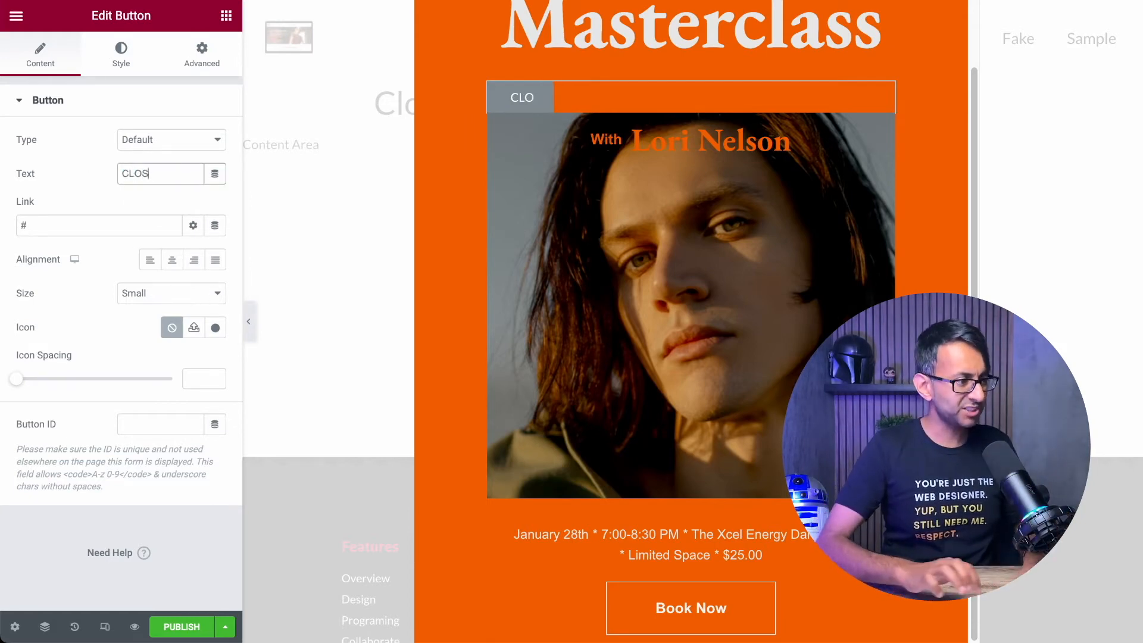
pyautogui.write('E')
# Replace the CLOSE button's link with the dynamic Popup tag and set its action to Close Popup.
pyautogui.moveTo(98, 226); pyautogui.dragTo(3, 218)
pyautogui.press('BackSpace')
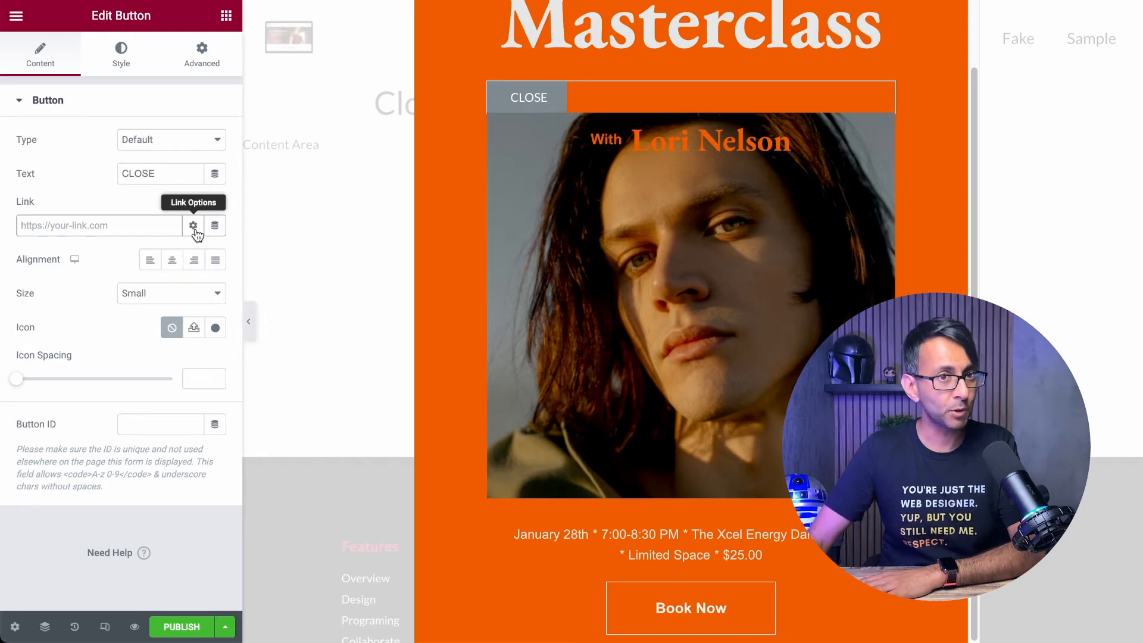
pyautogui.click(216, 226)
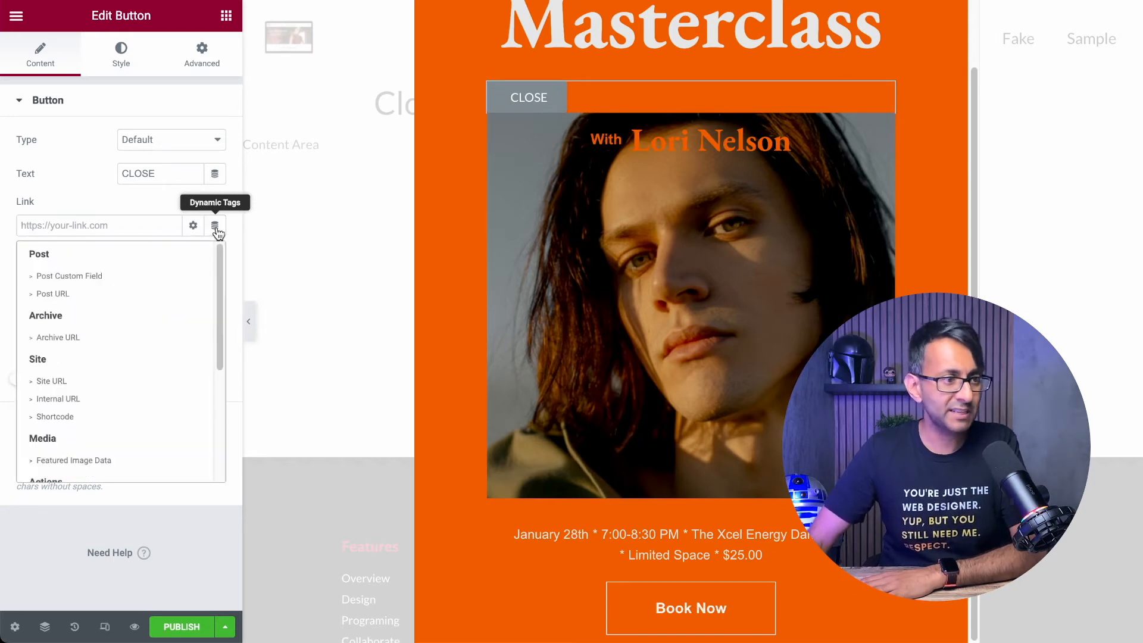
pyautogui.scroll(-1, 76, 367)
pyautogui.moveTo(219, 316); pyautogui.dragTo(72, 370)
pyautogui.click(50, 384)
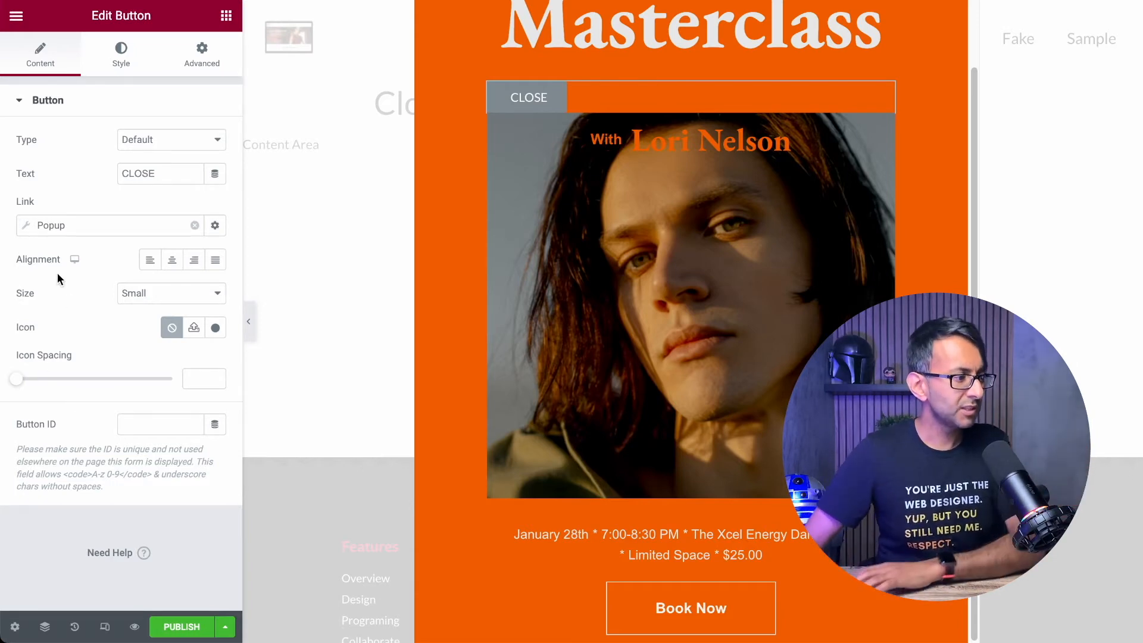
pyautogui.click(26, 225)
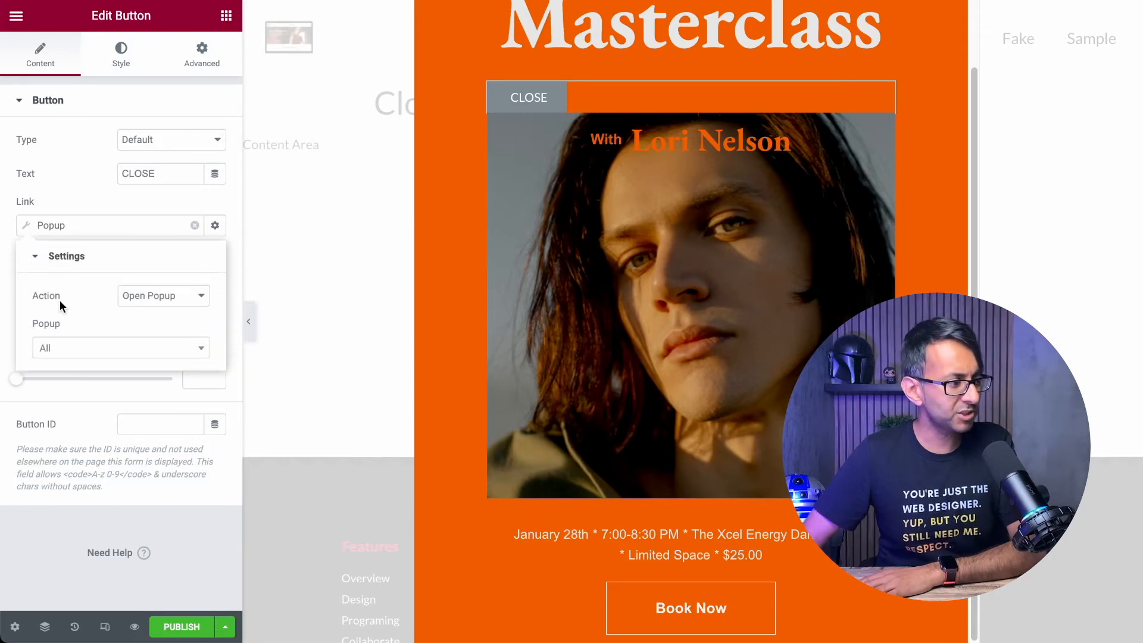
pyautogui.click(172, 298)
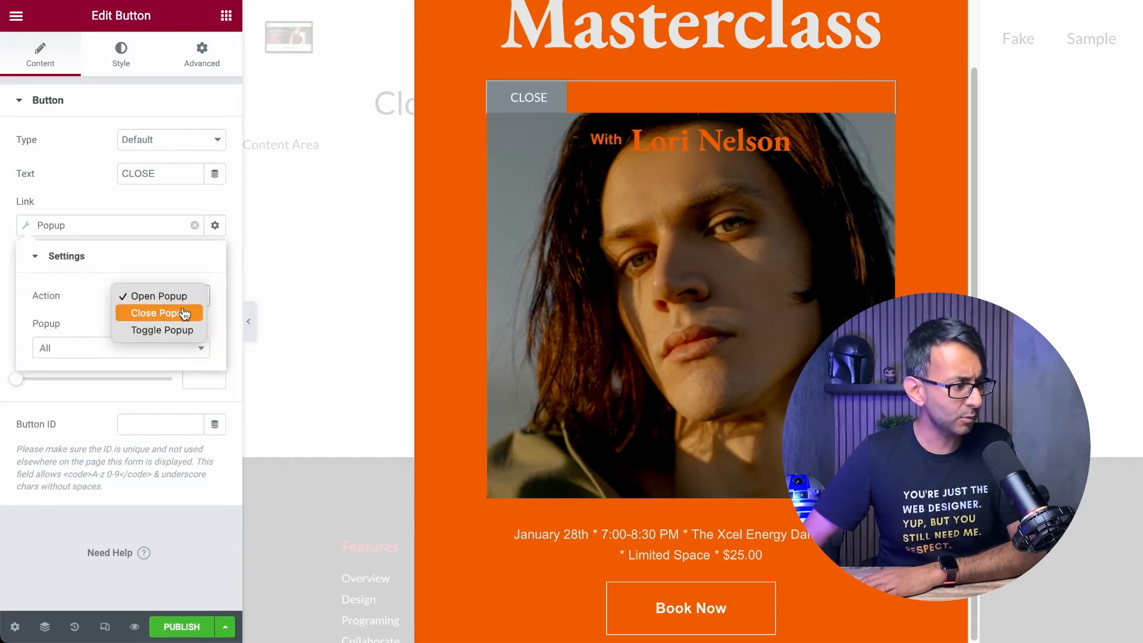
pyautogui.click(185, 313)
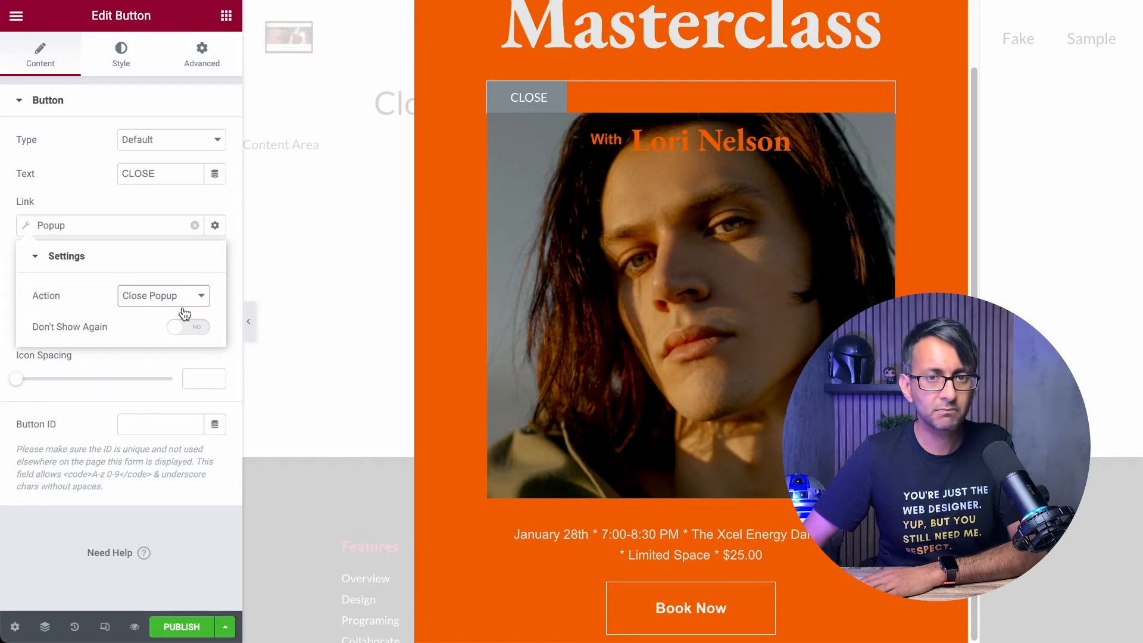
pyautogui.click(181, 303)
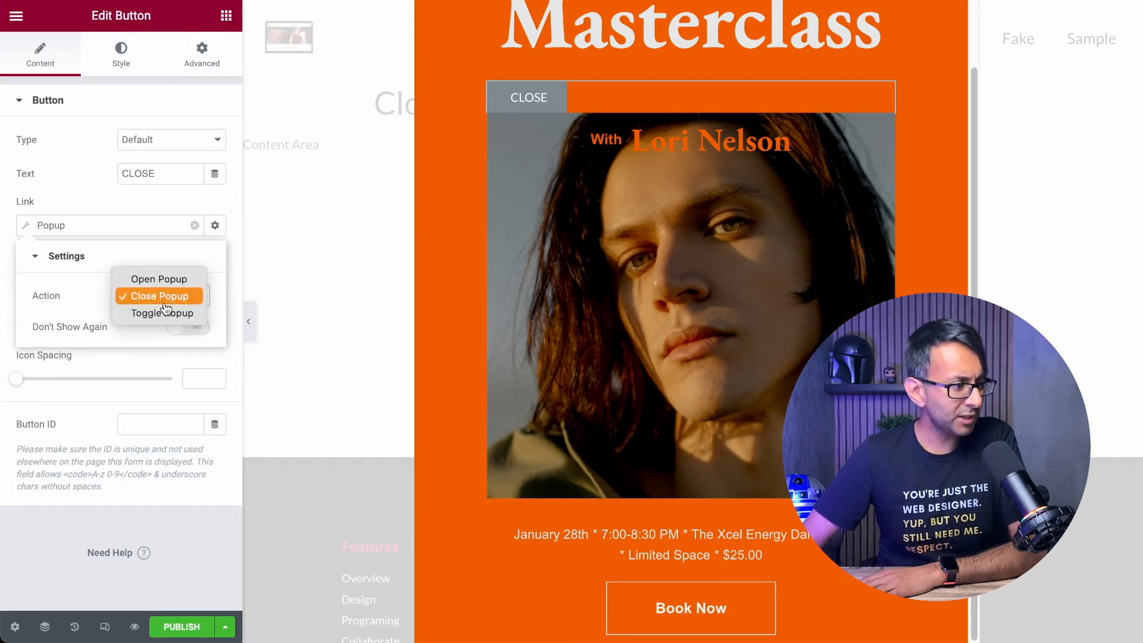
pyautogui.click(154, 276)
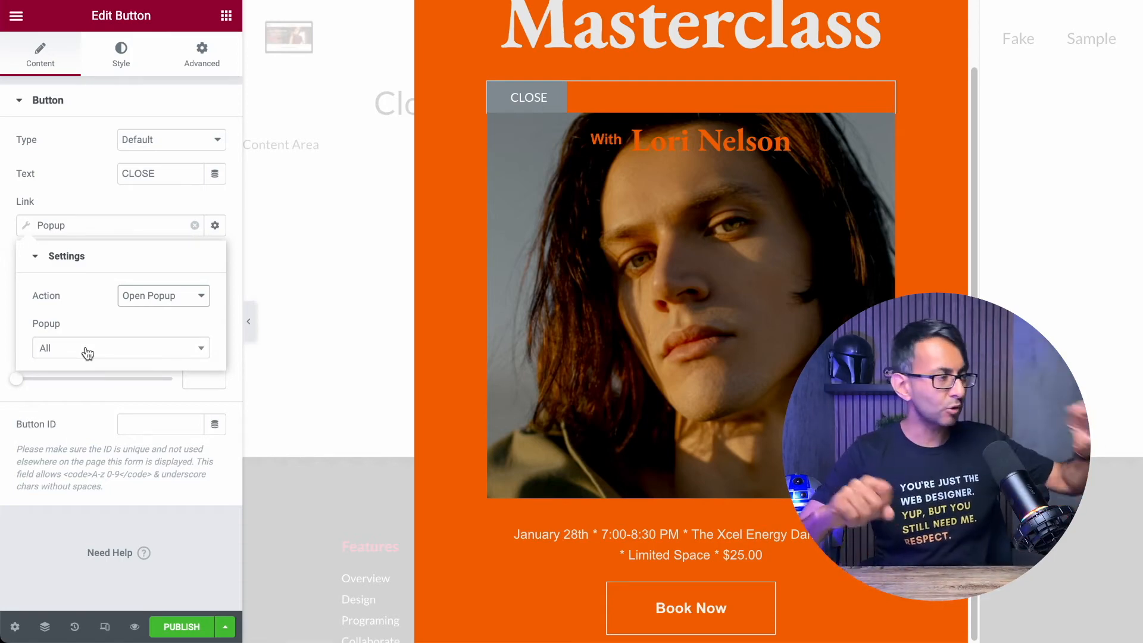
pyautogui.click(127, 298)
pyautogui.click(143, 318)
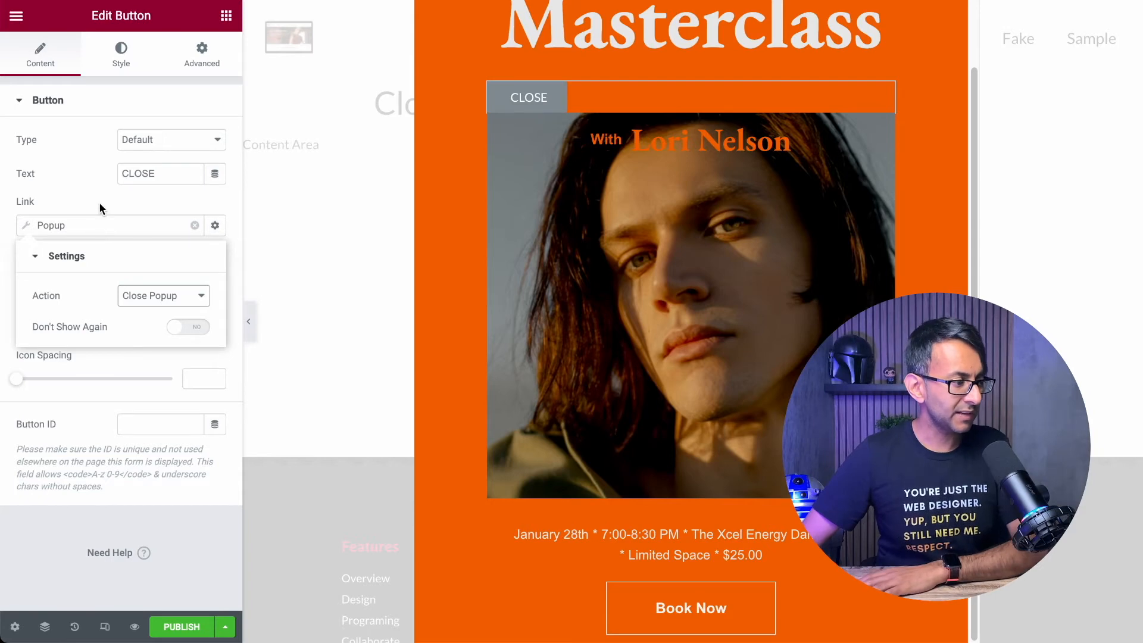
# Style the CLOSE button with a red global background, a white global text color, and 1.5 REM typography at weight 700.
pyautogui.click(120, 54)
pyautogui.click(193, 309)
pyautogui.click(116, 412)
pyautogui.click(193, 241)
pyautogui.click(215, 140)
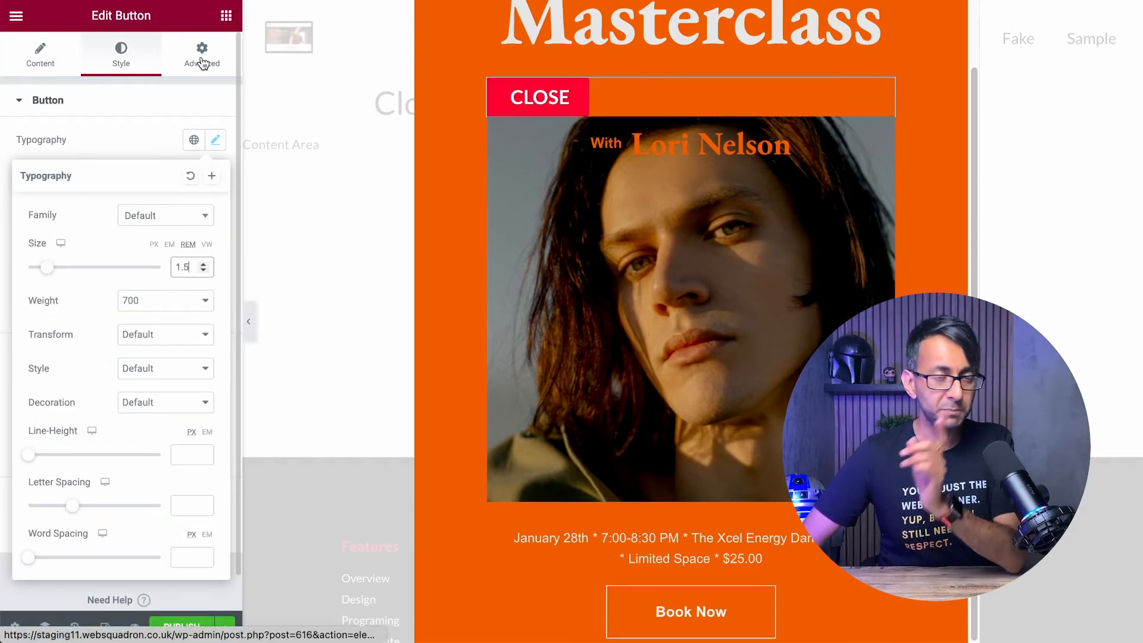
# Give the CLOSE button a custom width and absolute position, and move it to the popup's upper-right corner.
pyautogui.click(202, 60)
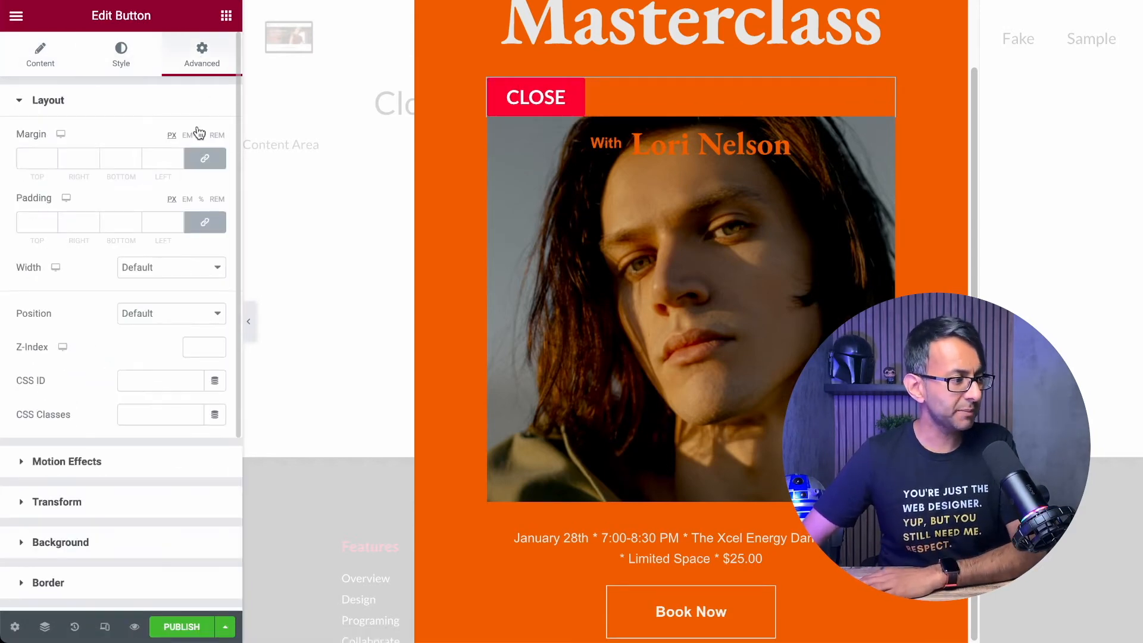
pyautogui.click(175, 274)
pyautogui.click(172, 318)
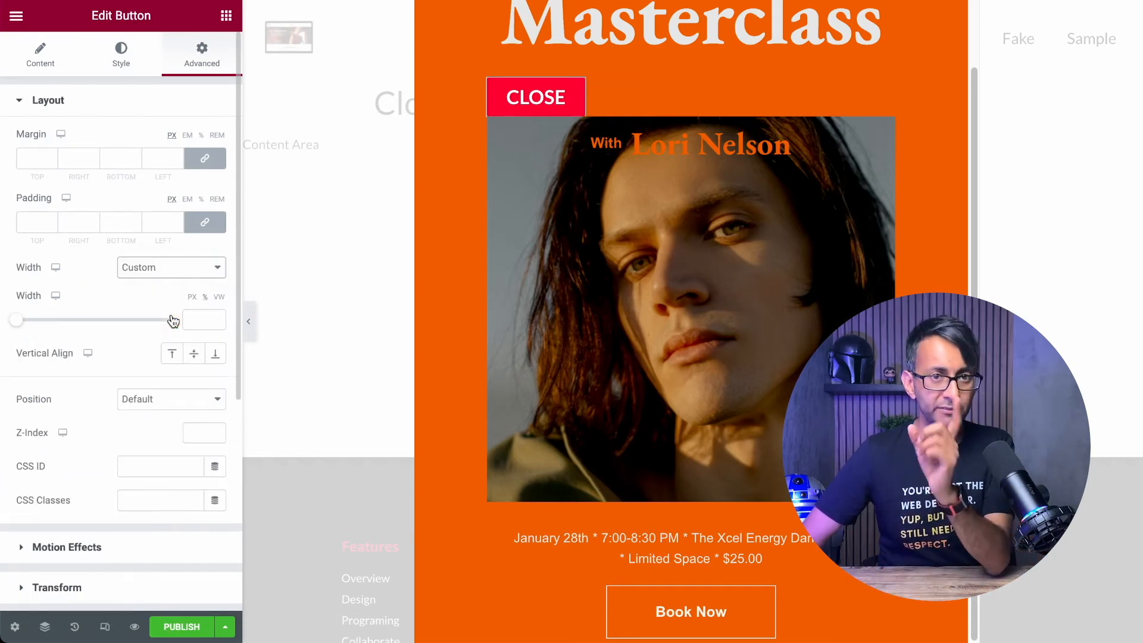
pyautogui.click(159, 404)
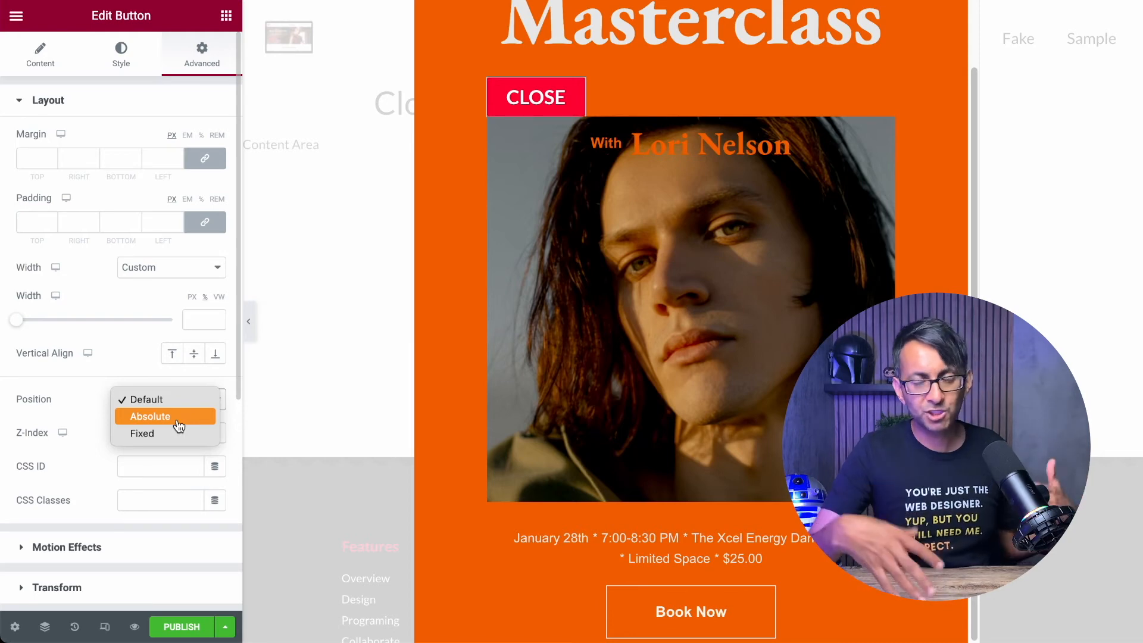
pyautogui.click(176, 425)
pyautogui.scroll(1, 441, 66)
pyautogui.moveTo(442, 69); pyautogui.dragTo(887, 59)
# Change the CLOSE button's background to the black global color.
pyautogui.click(121, 57)
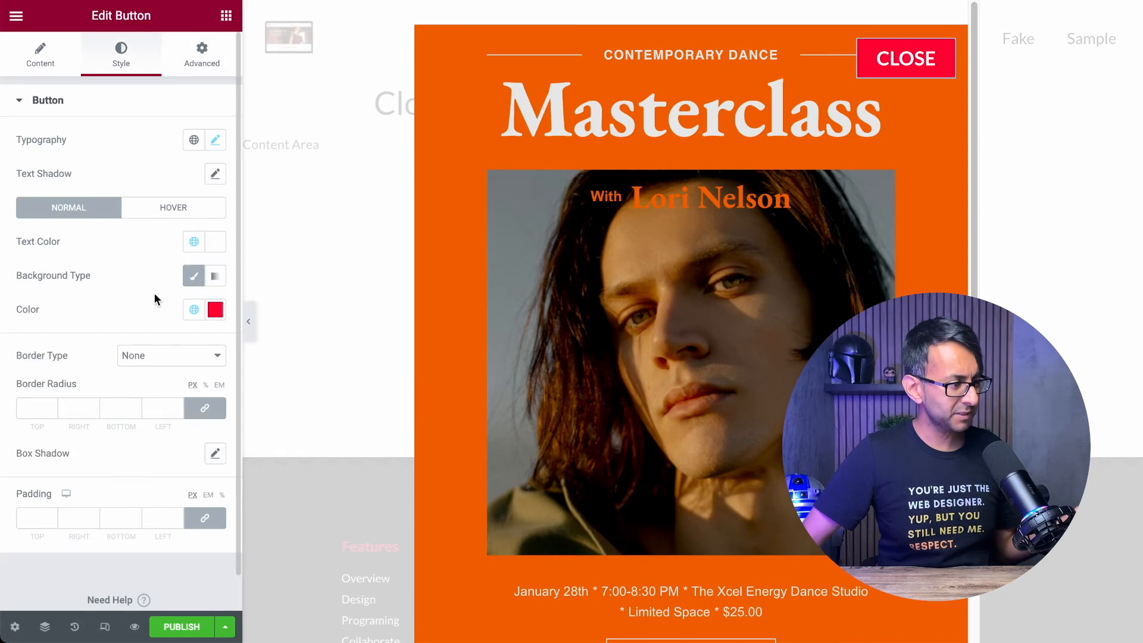
pyautogui.click(194, 308)
pyautogui.click(102, 390)
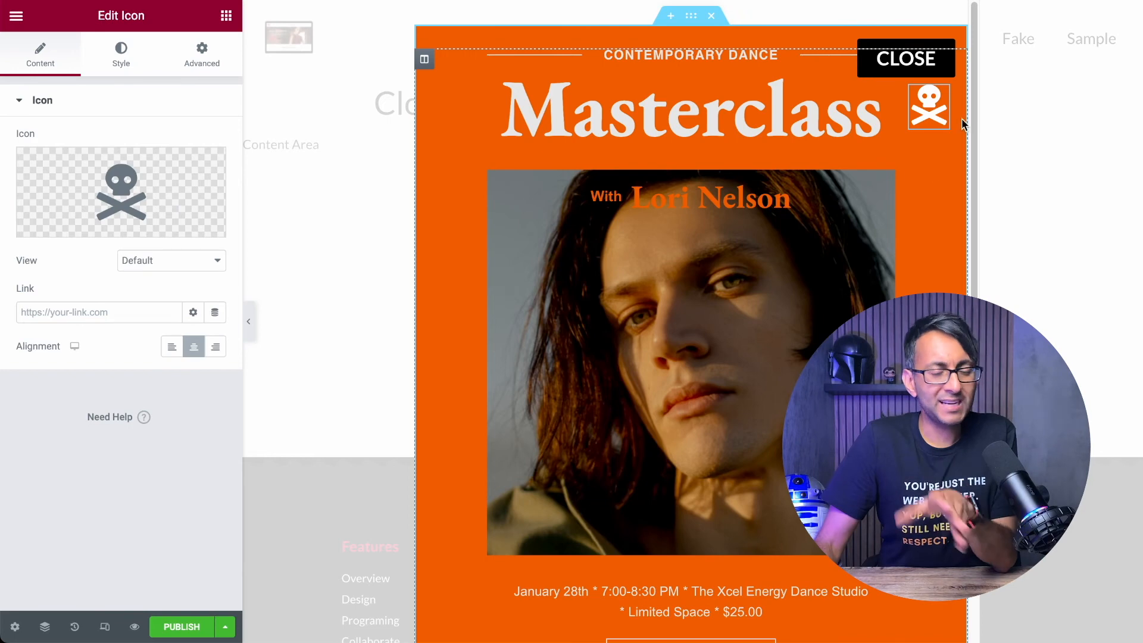
# Link the skull-and-crossbones icon to the dynamic Popup tag with the Close Popup action, and preview the popup without the editing panel.
pyautogui.click(215, 313)
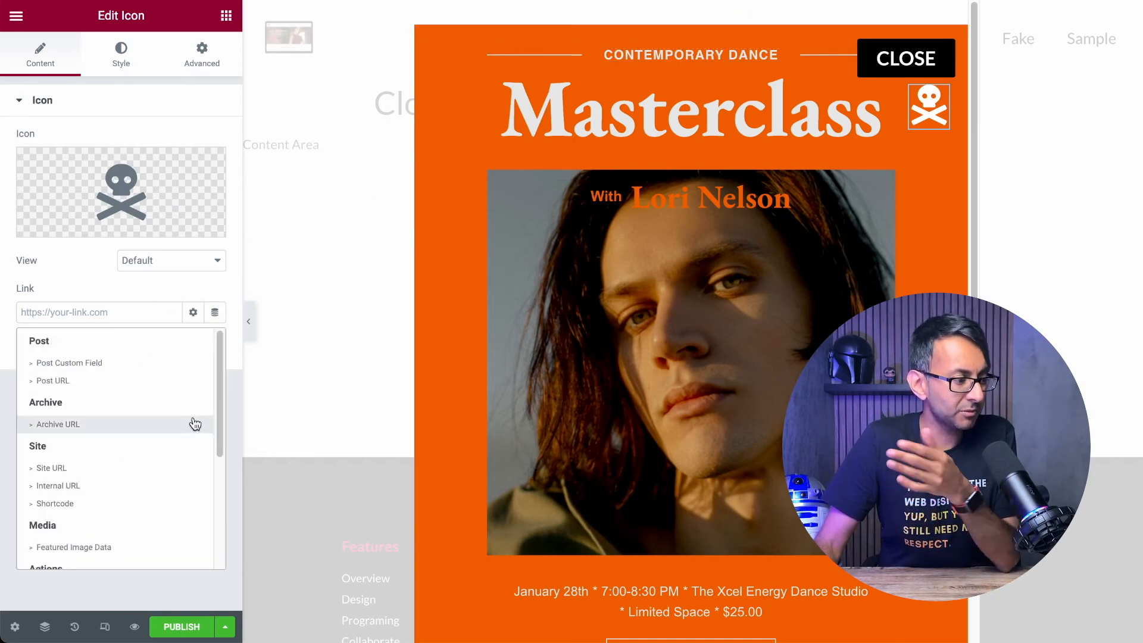
pyautogui.moveTo(218, 389); pyautogui.dragTo(202, 459)
pyautogui.click(45, 468)
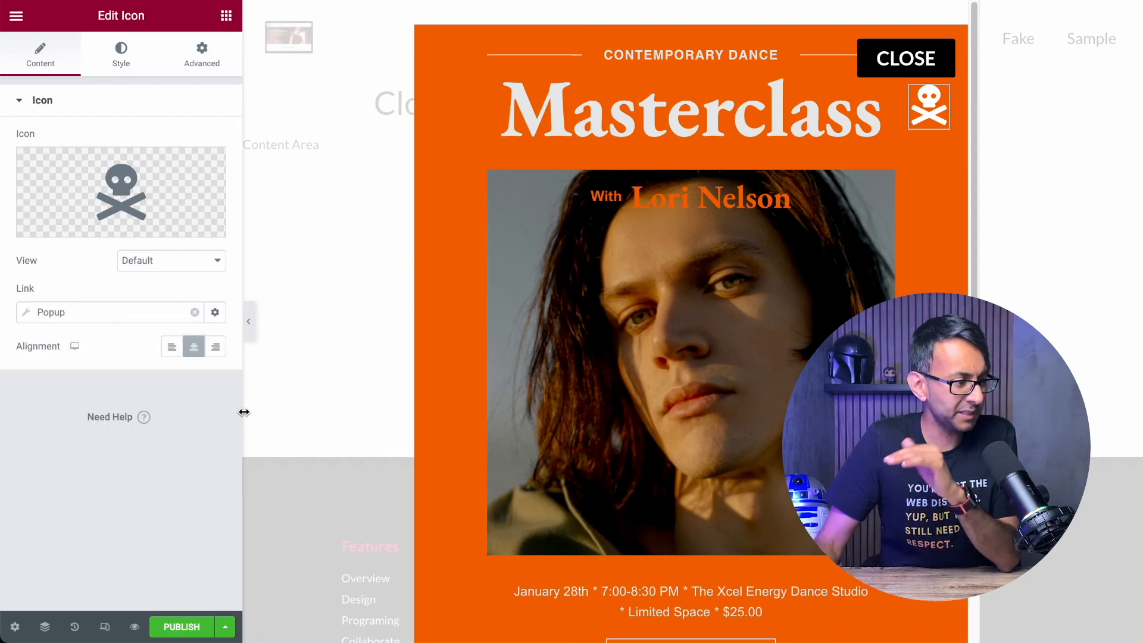
pyautogui.click(27, 314)
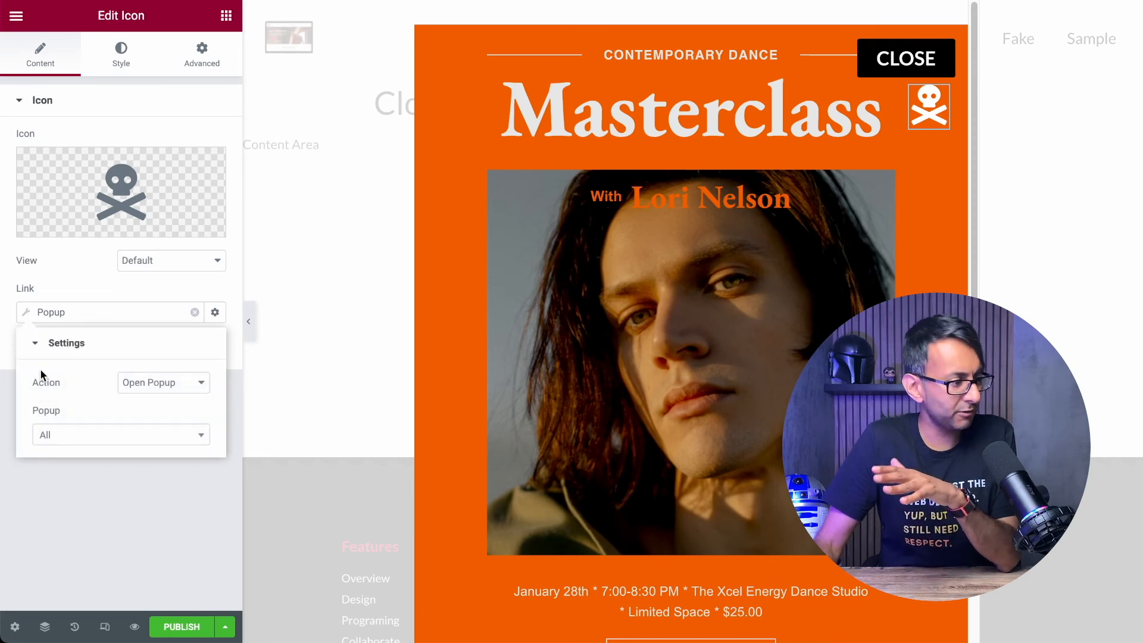
pyautogui.click(153, 388)
pyautogui.click(154, 399)
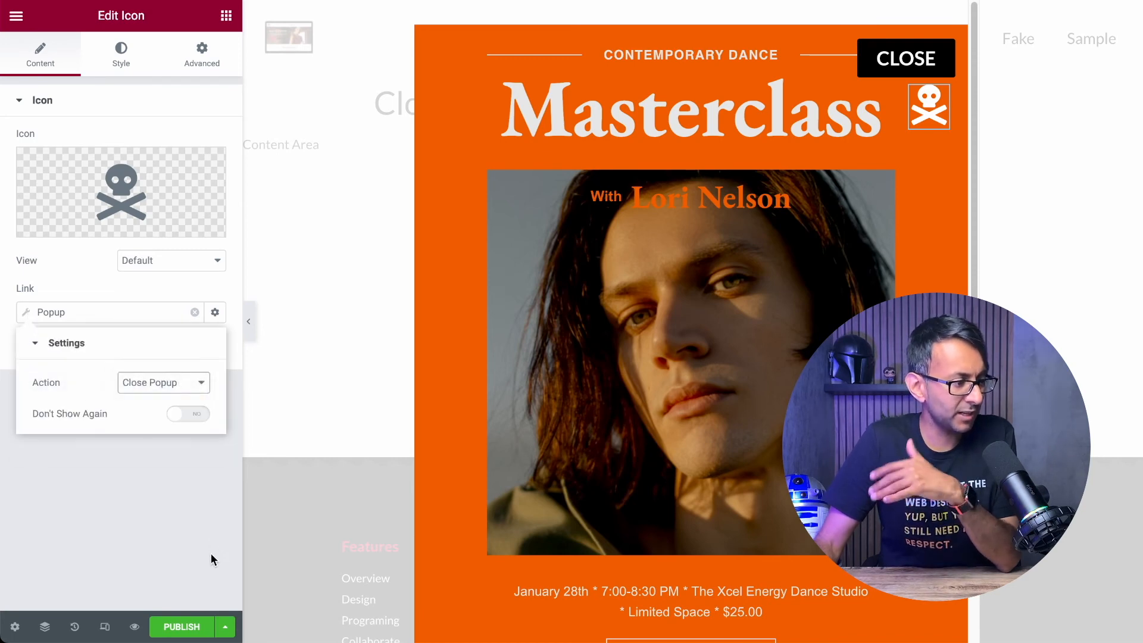
pyautogui.click(250, 331)
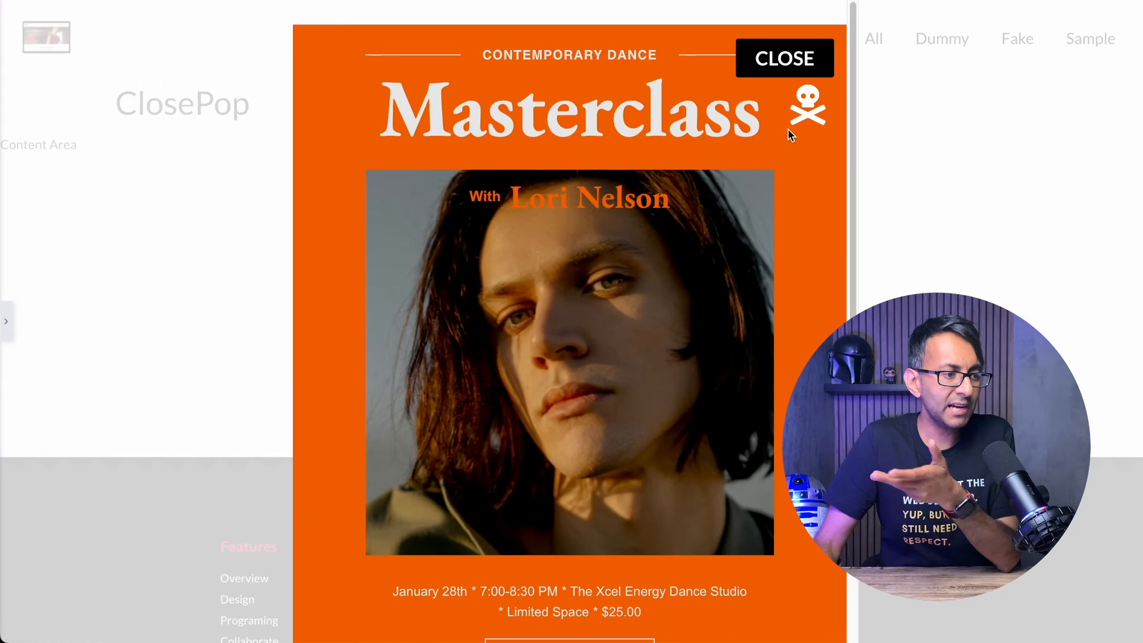